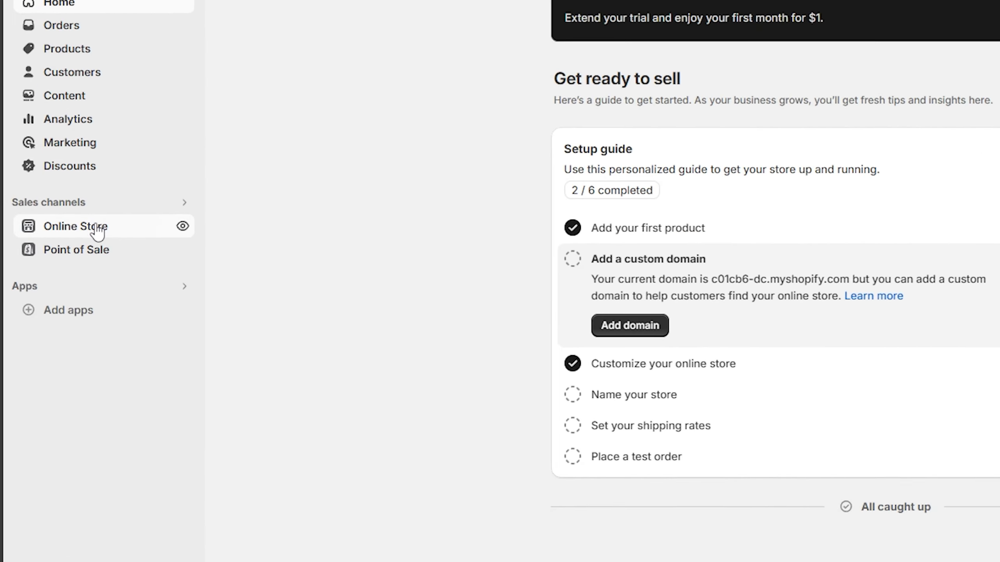
Go to Online Store themes and open the Dawn theme's home page for customising.
click(98, 232)
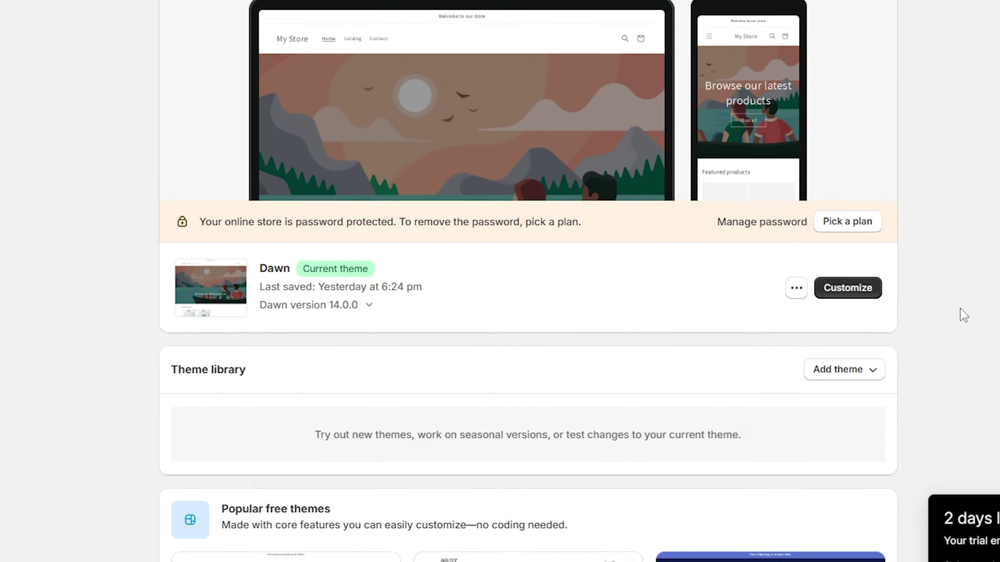
scroll(905, 244, down, 2)
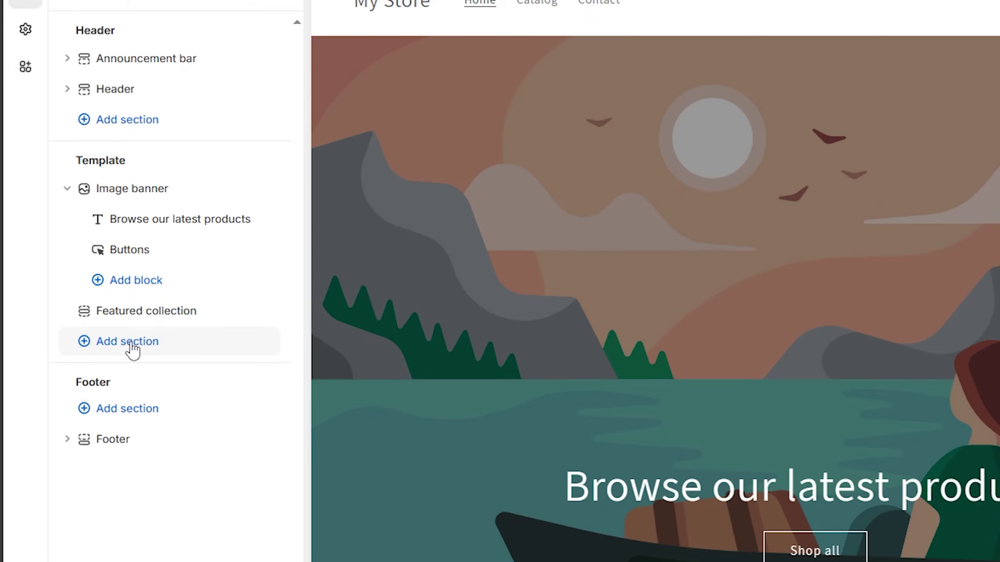
Add a Custom Liquid section below Featured collection and focus its empty Liquid code box.
click(146, 350)
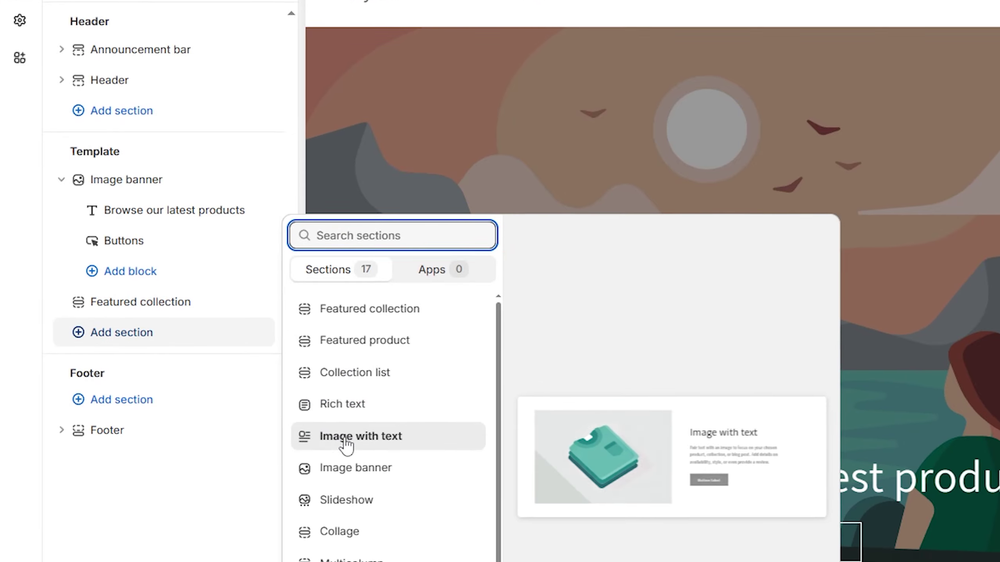
scroll(354, 453, down, 3)
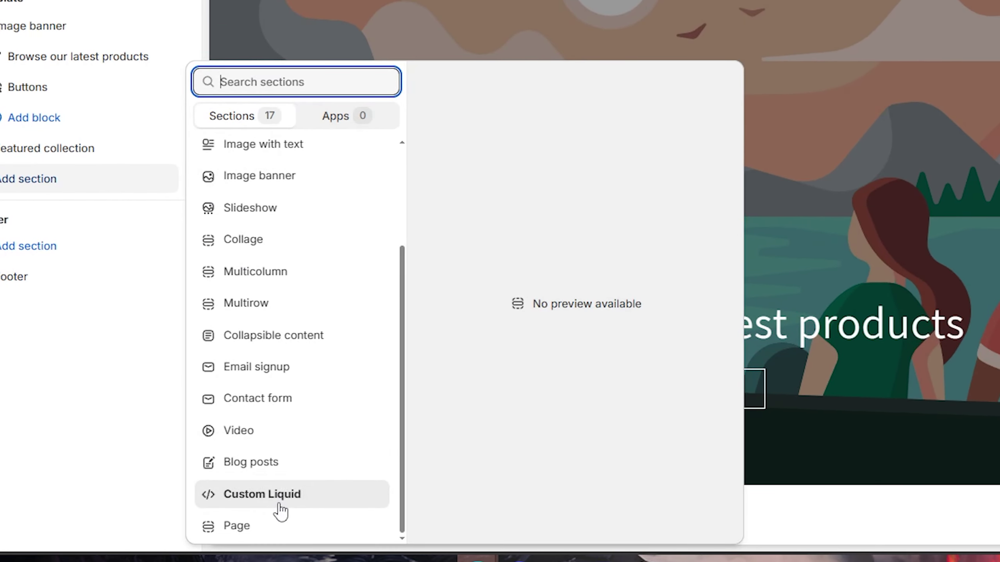
click(280, 508)
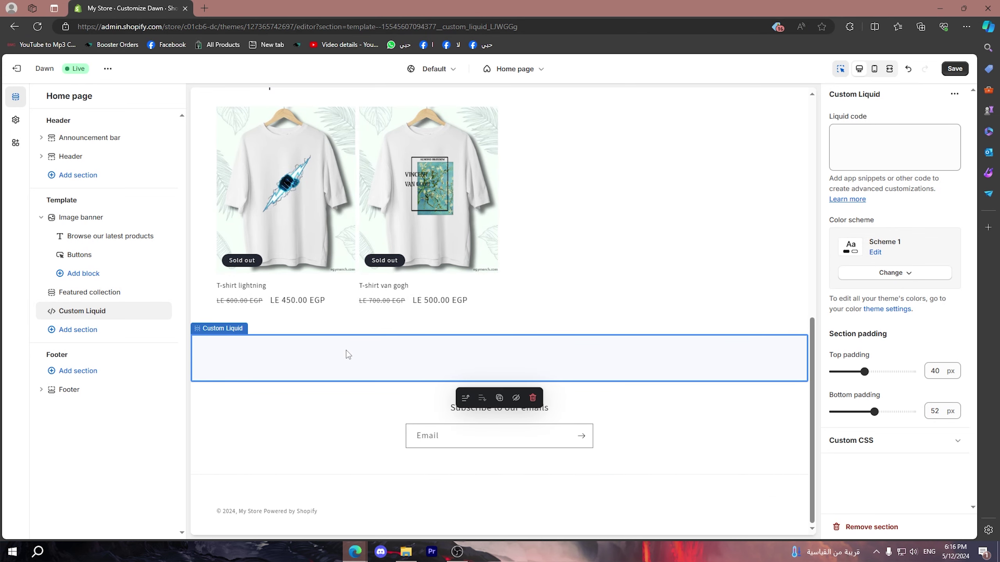
click(843, 143)
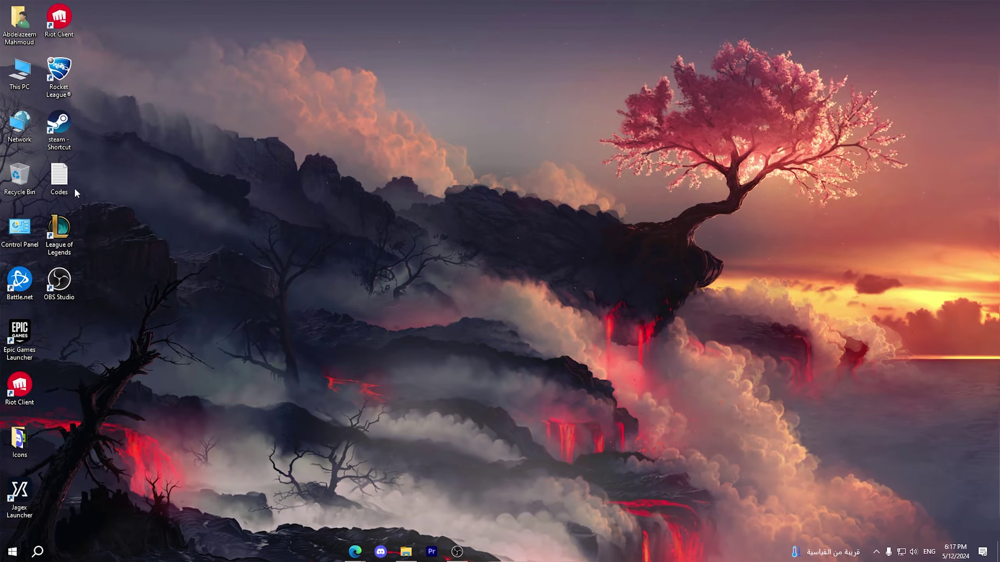
Open Codes in Notepad, select all fourteen lines of AS SEEN IN HTML, then return to Edge.
click(62, 185)
double_click(70, 190)
drag(118, 144, 191, 341)
scroll(462, 467, right, 5)
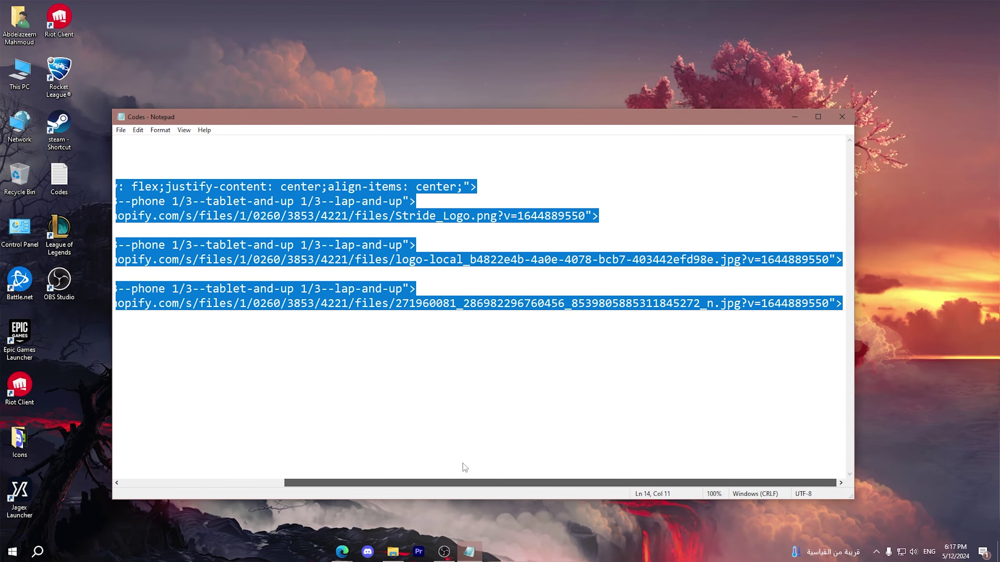
scroll(367, 469, left, 5)
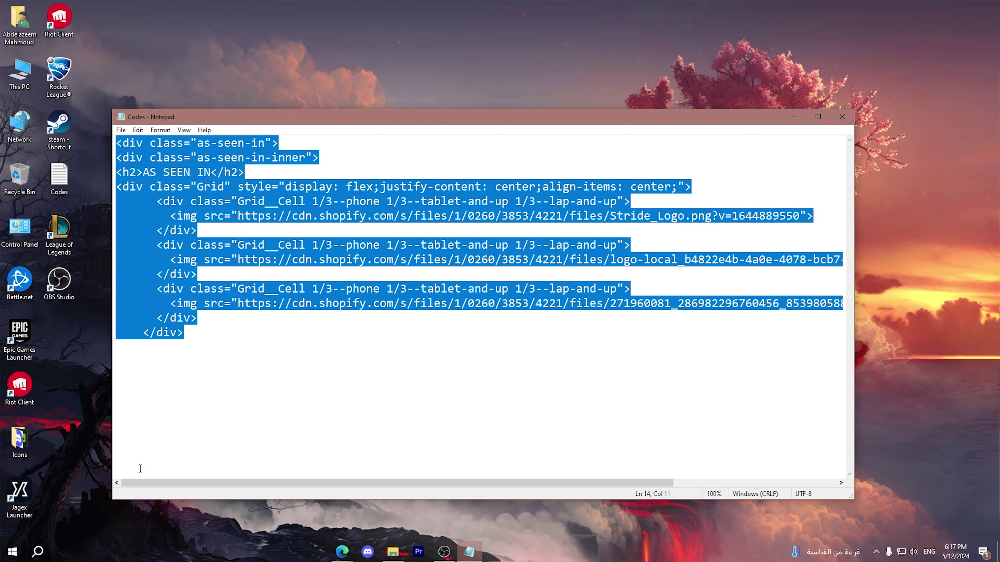
click(342, 552)
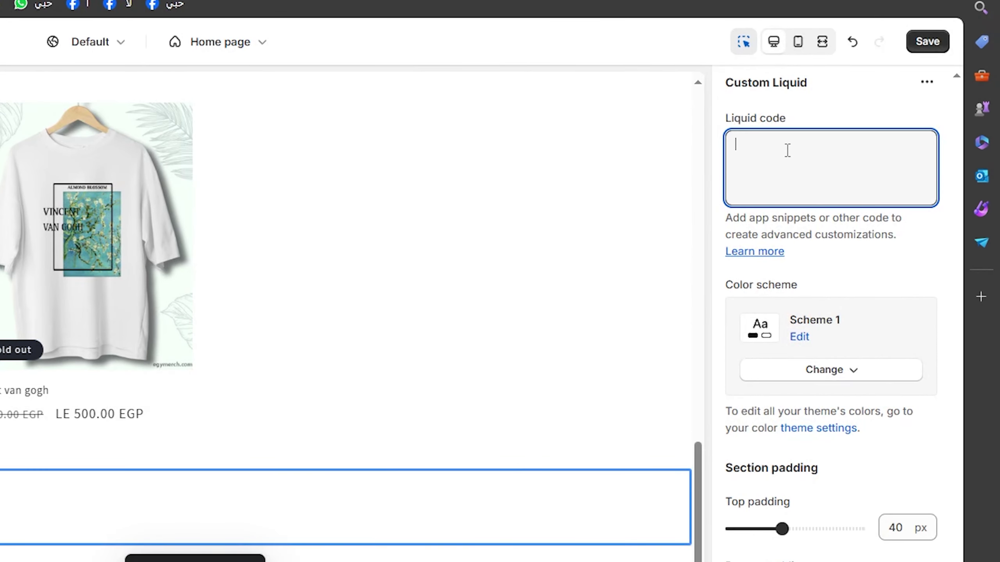
Paste the AS SEEN IN code into the Custom Liquid section and save the home page.
key(ctrl+v)
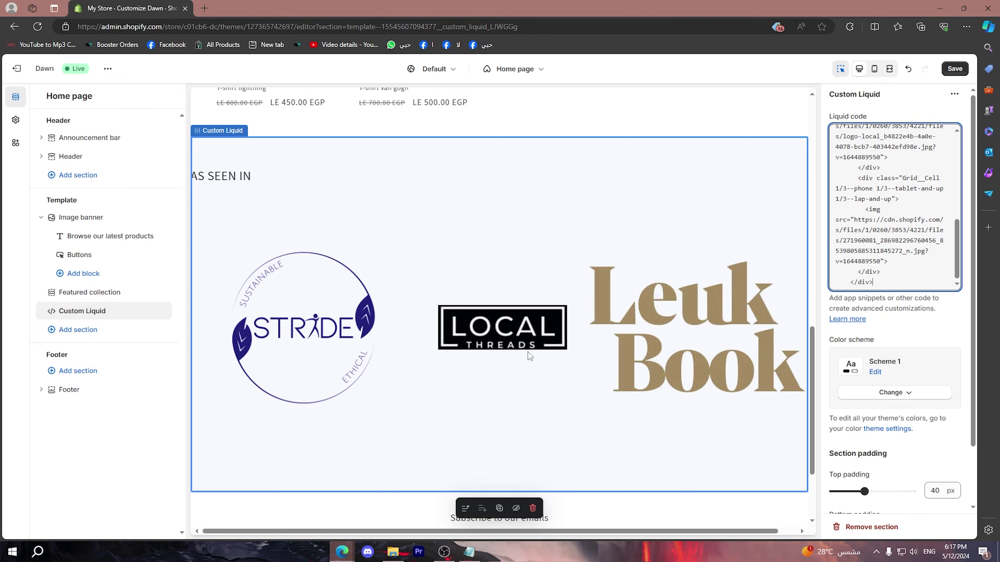
scroll(862, 232, up, 3)
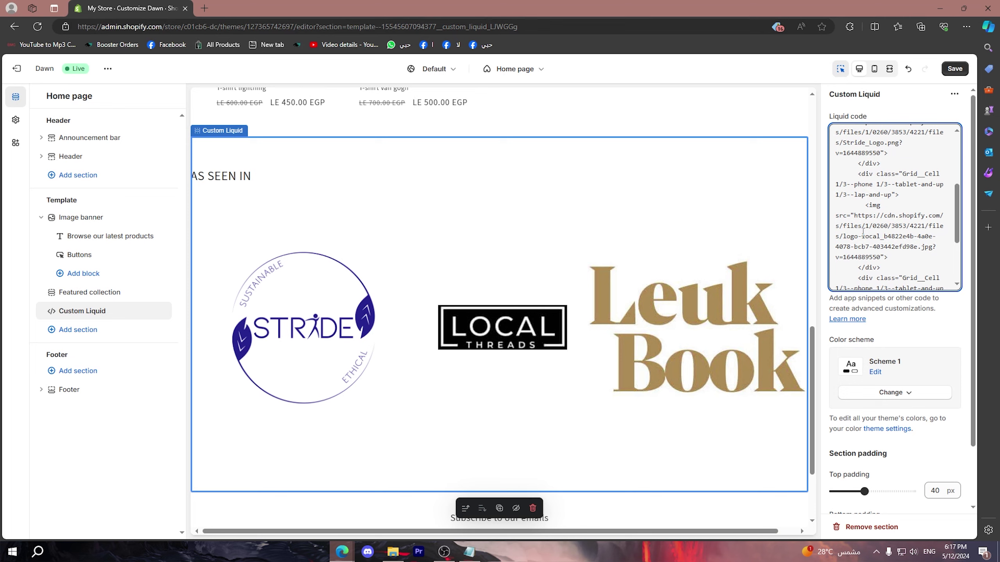
scroll(844, 235, up, 3)
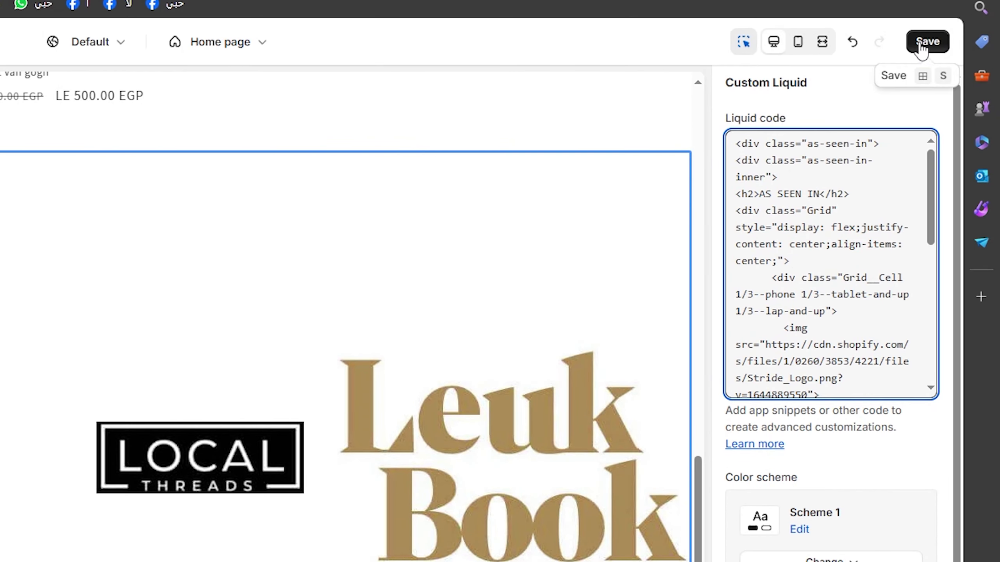
click(918, 44)
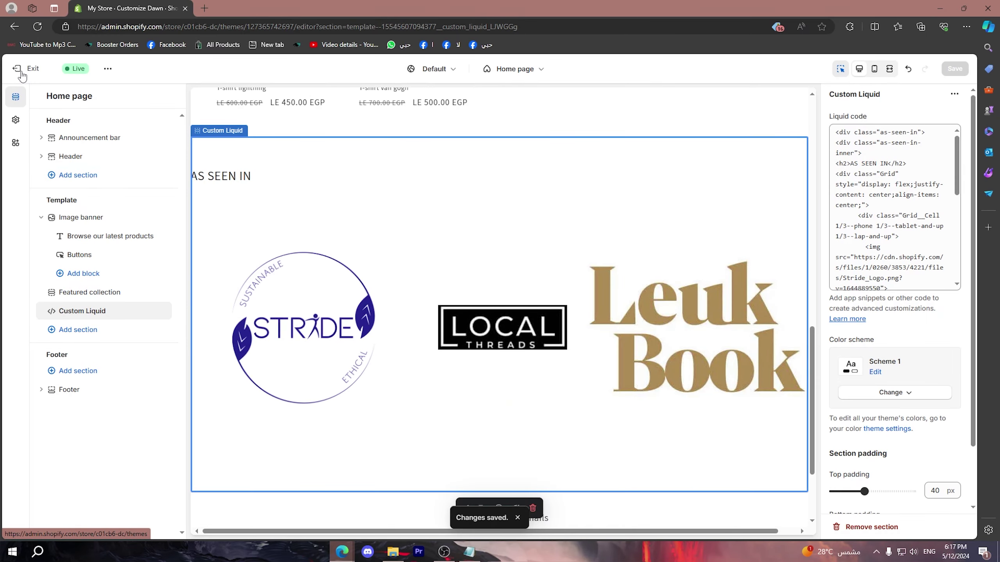
Exit the theme editor and go to Content > Files.
click(21, 71)
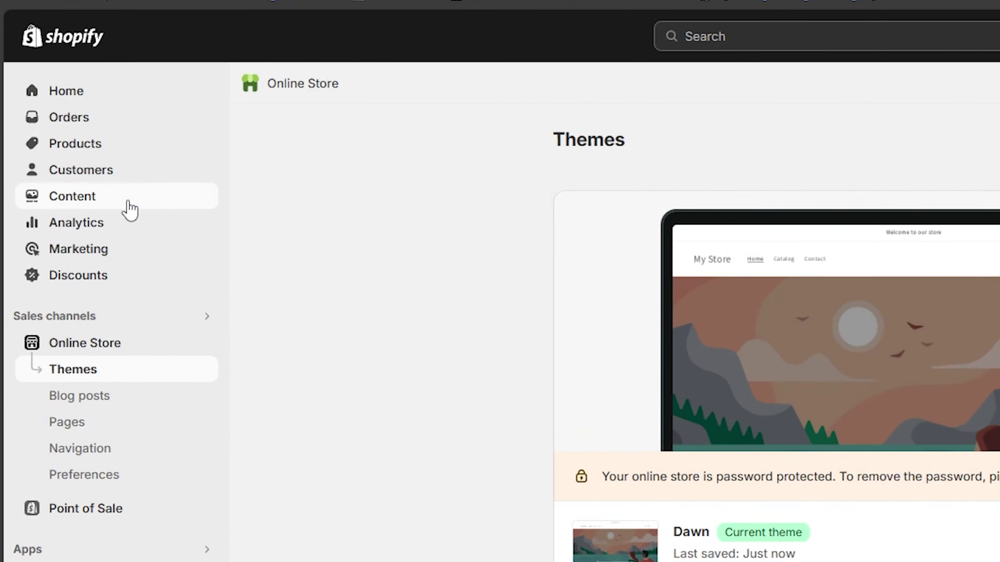
click(71, 165)
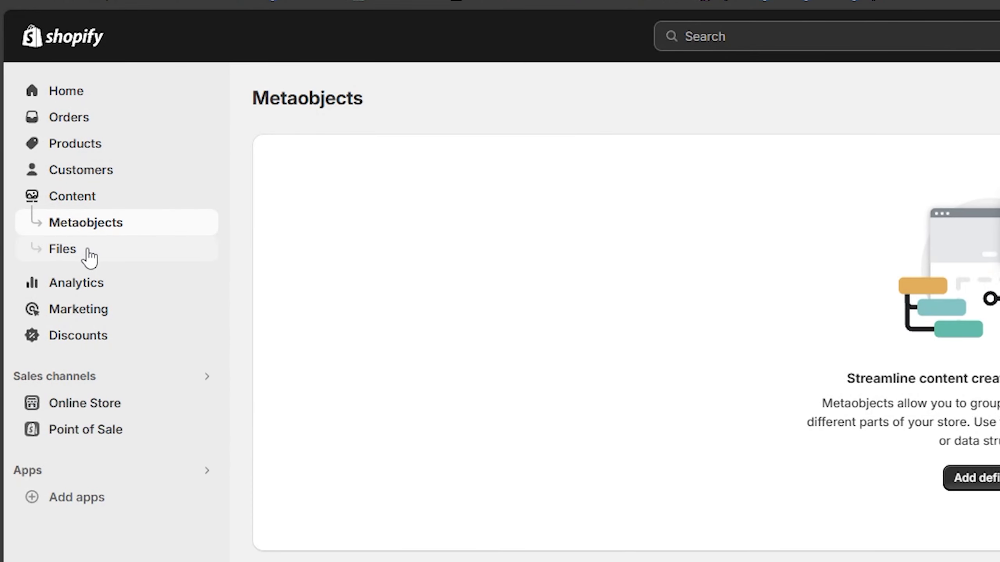
click(89, 257)
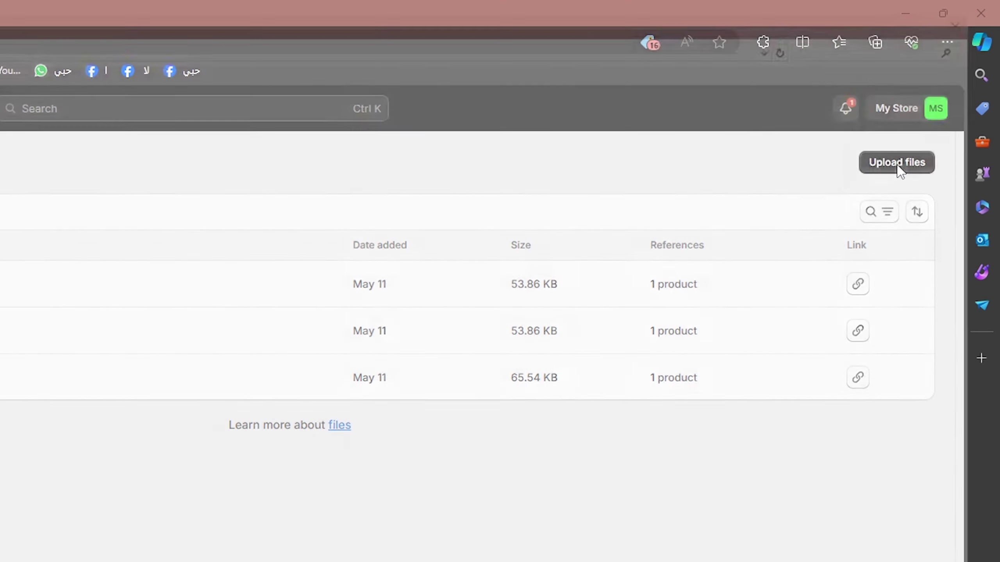
Upload My channel logo png from Local Disk (F:) > Mes Projets to Shopify Files.
click(904, 157)
click(134, 25)
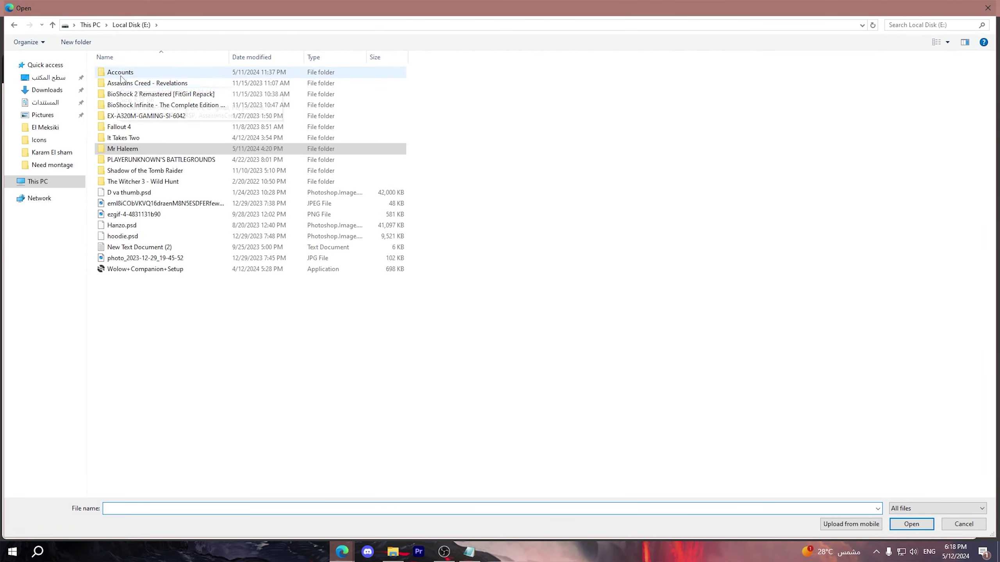
click(100, 26)
double_click(551, 155)
double_click(390, 87)
scroll(392, 246, down, 5)
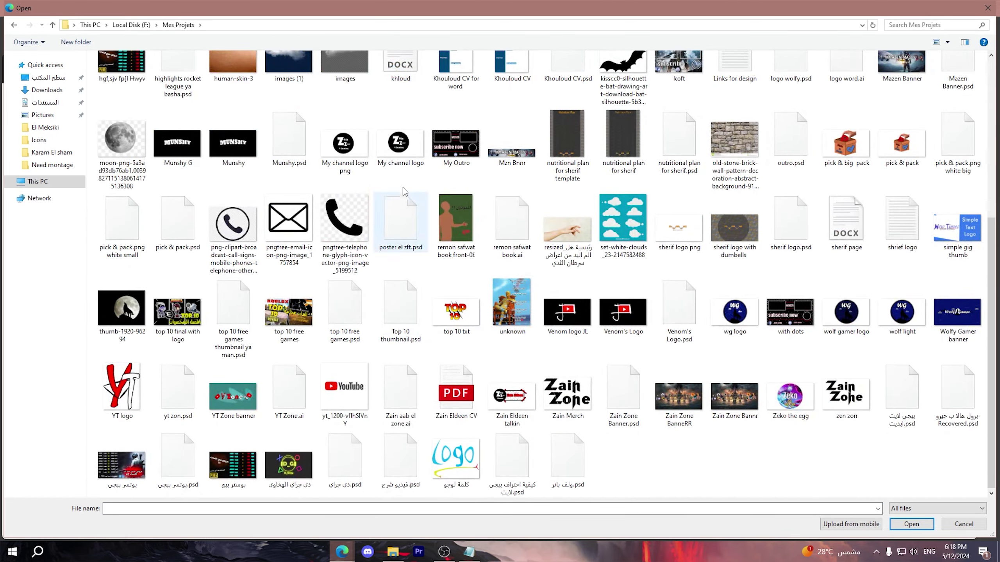
double_click(348, 170)
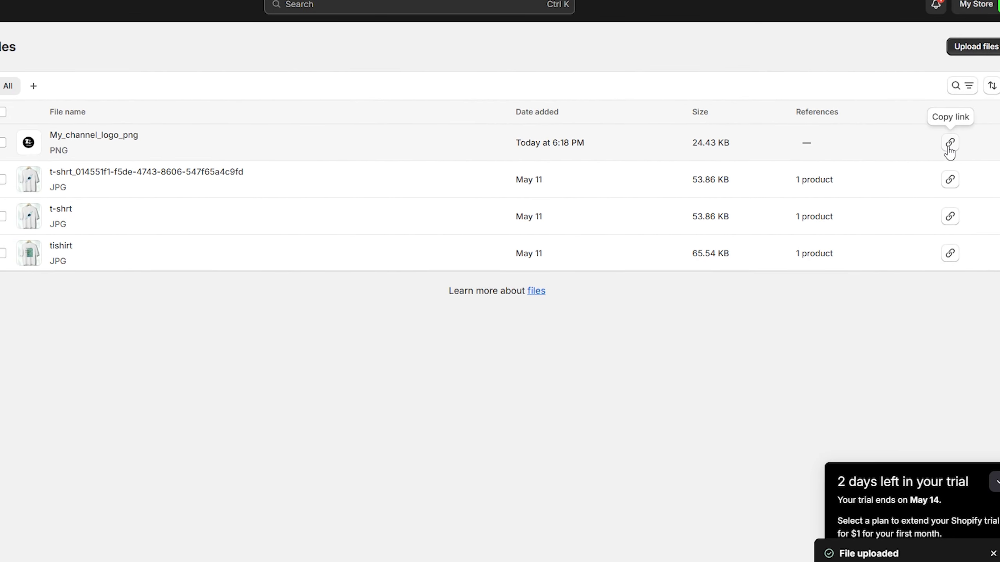
Copy the uploaded logo's link and return to Online Store > Themes.
click(949, 148)
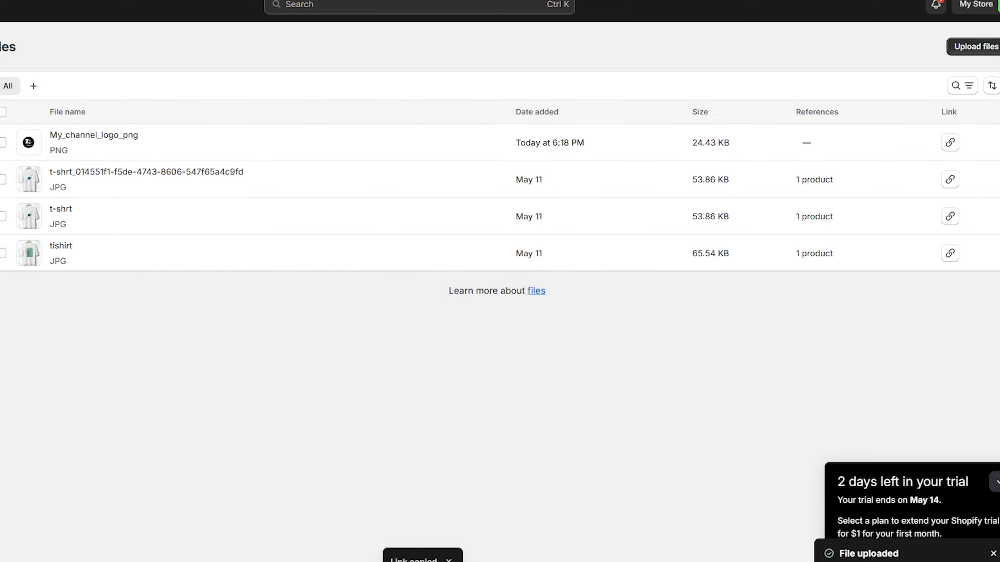
click(81, 276)
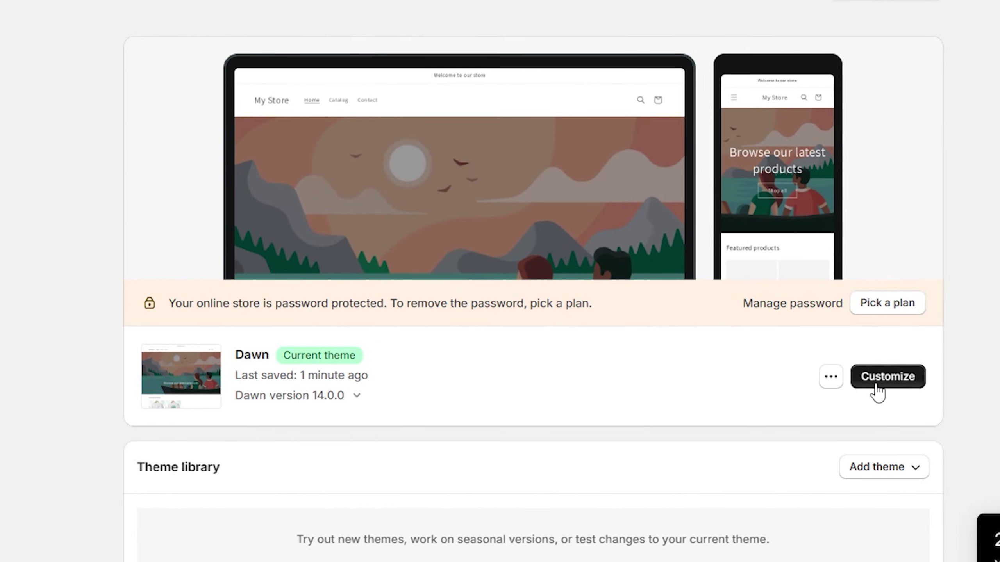
Reopen Dawn's Custom Liquid section and place the caret at the first img src's Stride logo URL.
click(874, 381)
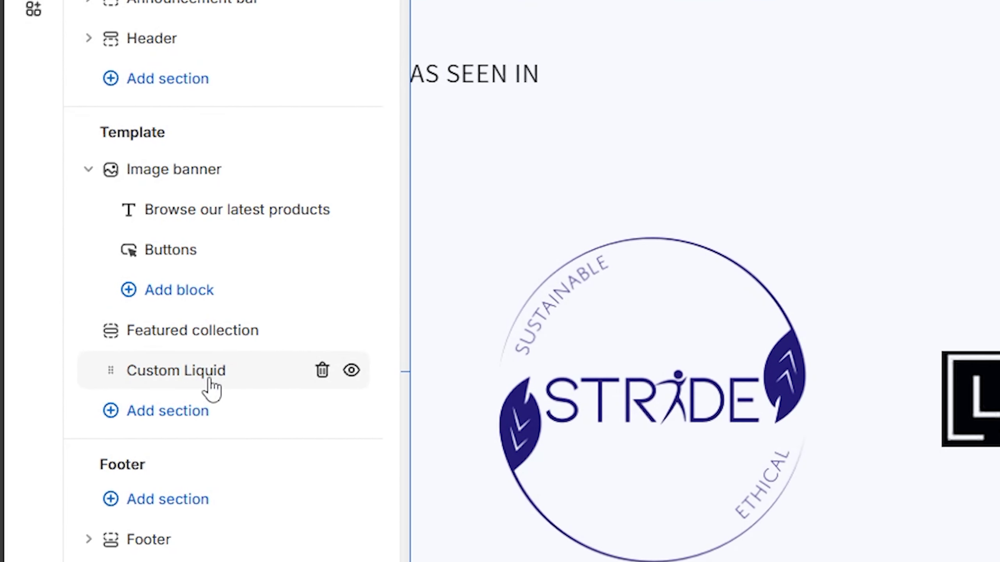
click(216, 384)
scroll(861, 224, down, 5)
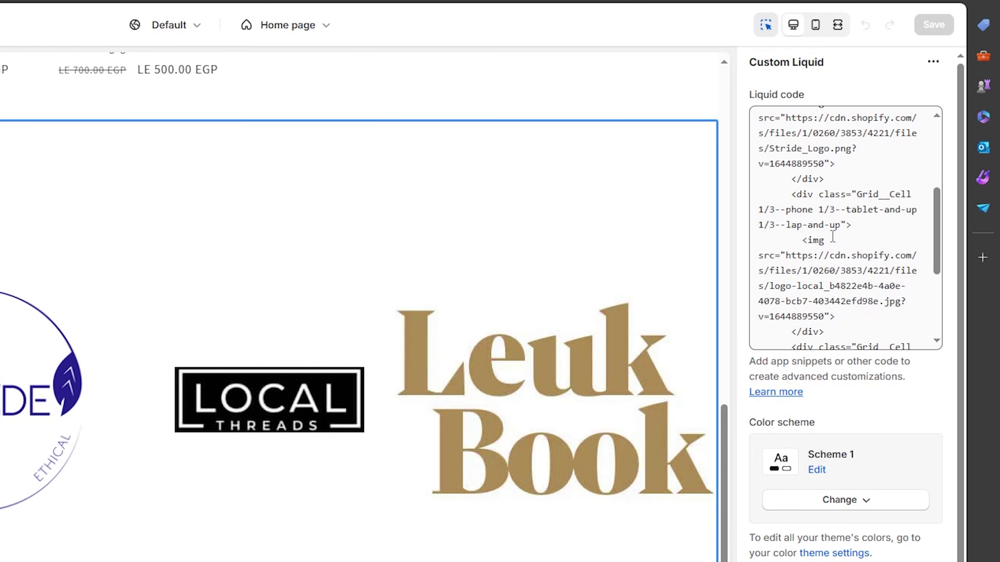
scroll(833, 236, up, 4)
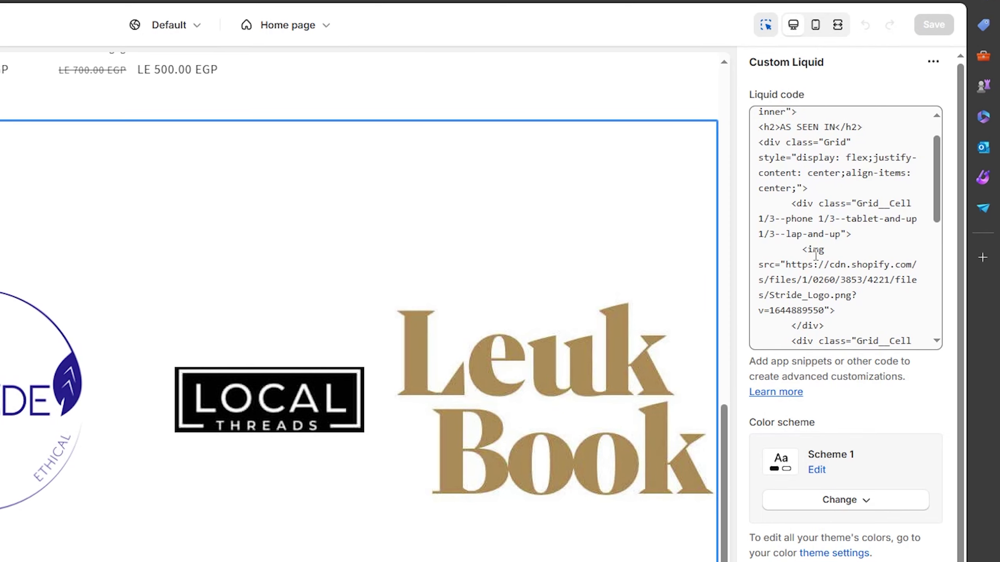
drag(794, 249, 827, 249)
drag(758, 264, 826, 311)
click(792, 266)
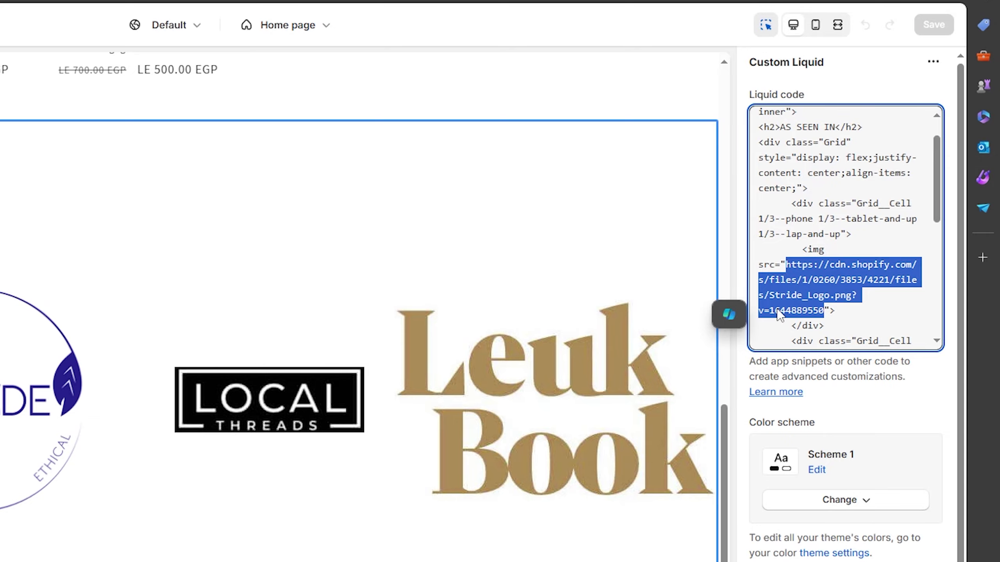
Replace the first img src's Stride URL with the uploaded channel logo's URL.
key(BackSpace)
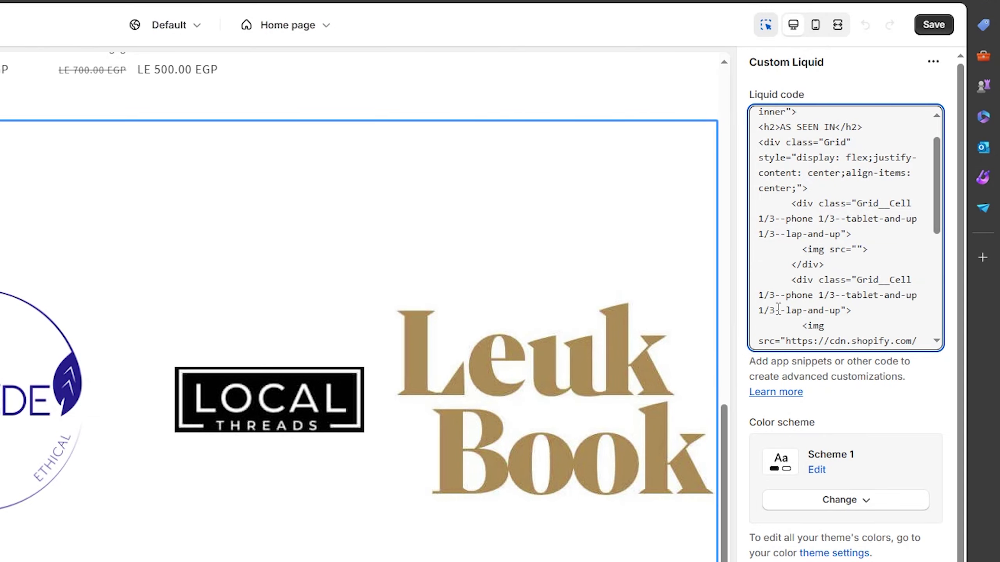
key(ctrl+v)
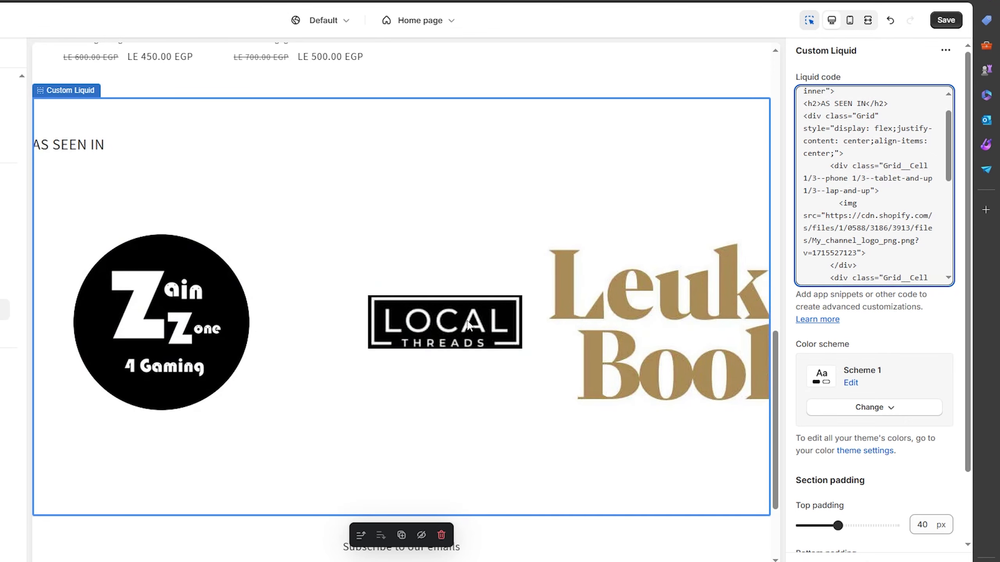
scroll(823, 204, down, 3)
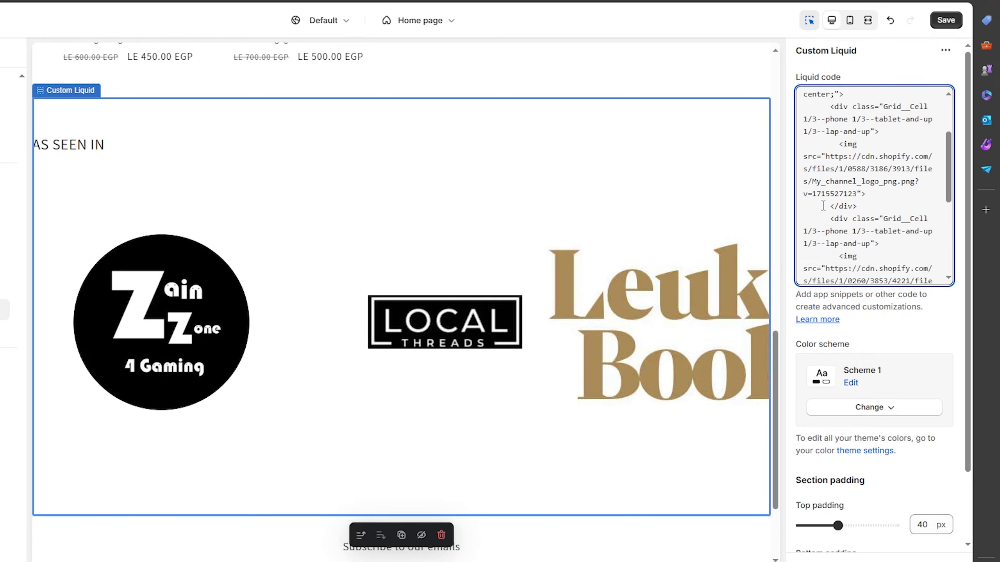
scroll(822, 205, down, 1)
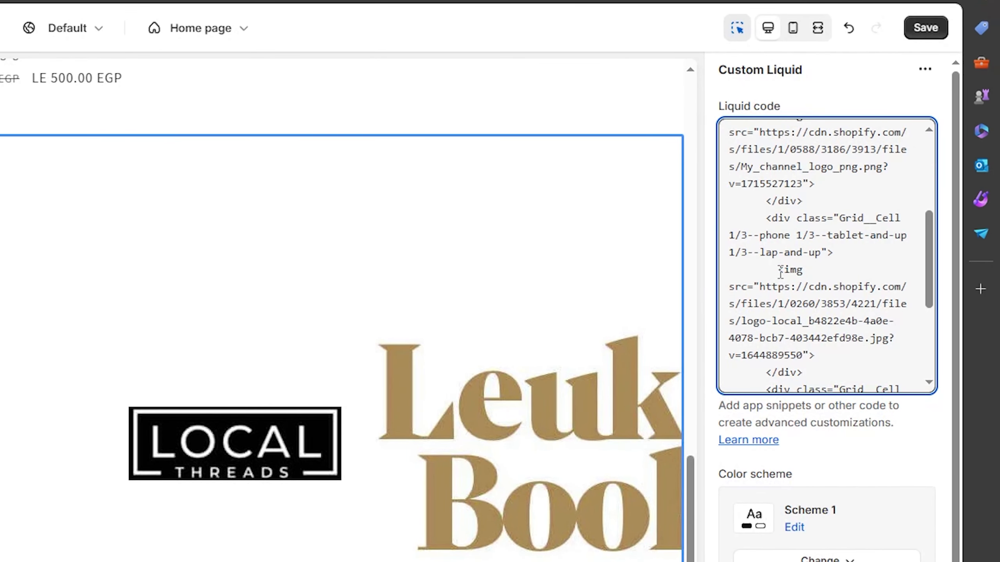
Delete the LOCAL THREADS and Leuk Book img tags from the Liquid code.
drag(779, 271, 814, 355)
key(BackSpace)
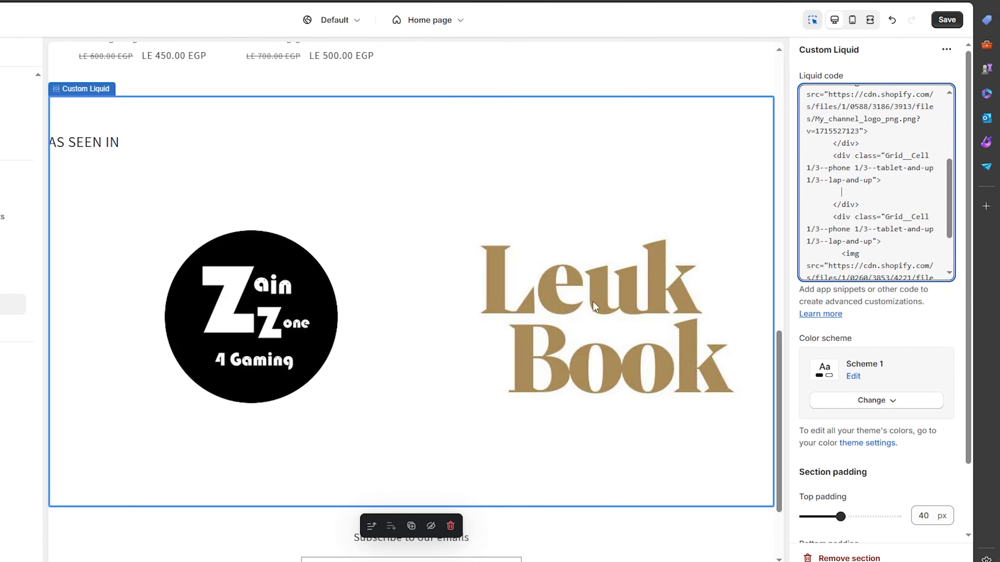
scroll(864, 239, down, 2)
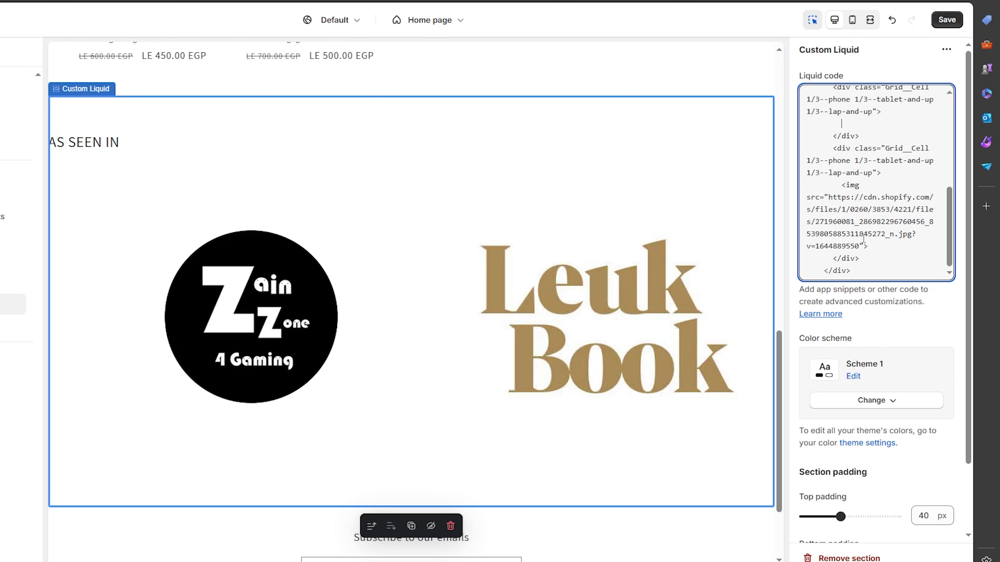
mouse_move(841, 184)
mouse_down()
mouse_move(856, 185)
mouse_move(814, 197)
mouse_move(829, 197)
mouse_up()
click(842, 222)
drag(842, 185, 870, 248)
key(BackSpace)
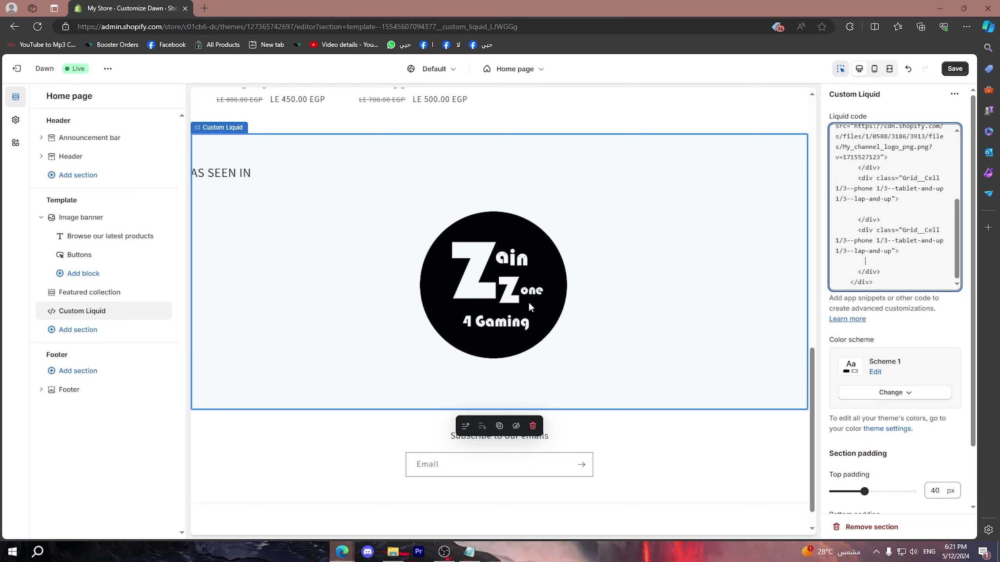
key(ctrl+v)
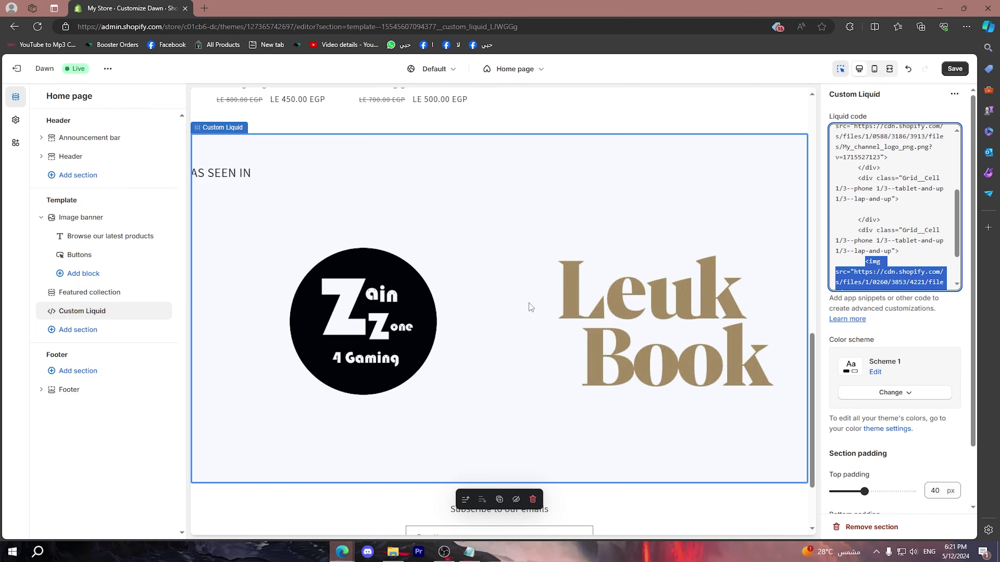
Remove the leftover Leuk Book img tag, save the theme, and exit to the Themes page.
key(BackSpace)
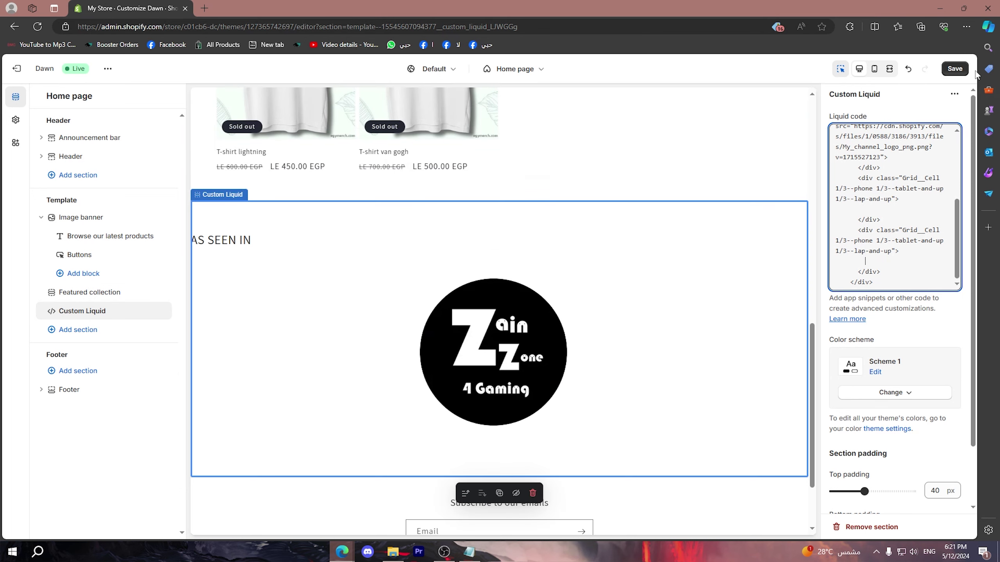
click(962, 74)
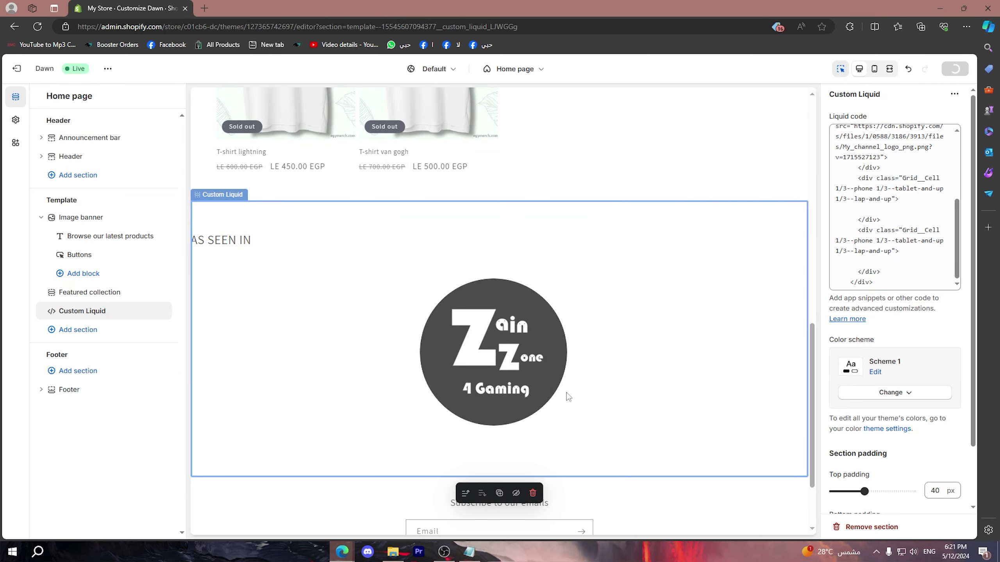
scroll(503, 371, down, 2)
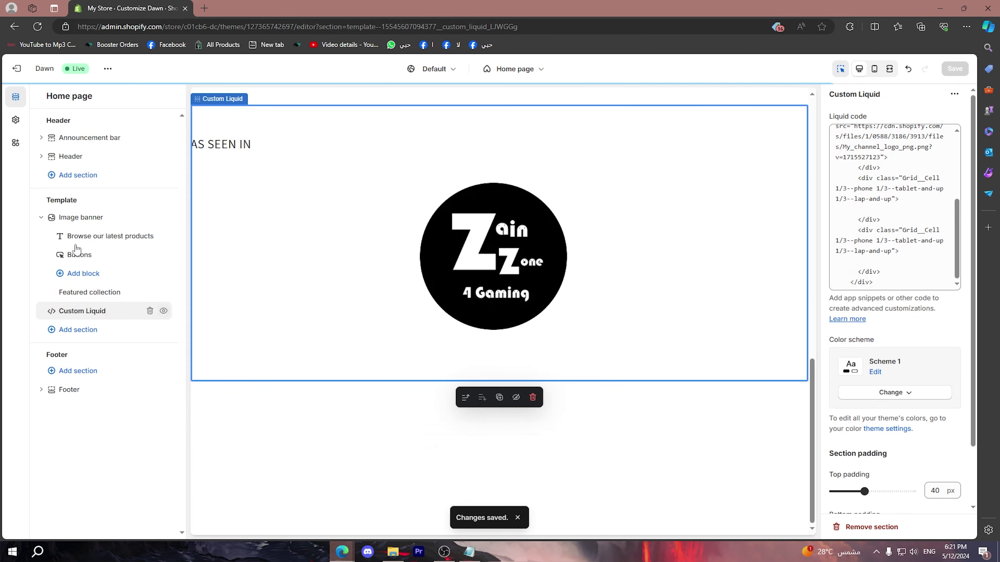
click(18, 70)
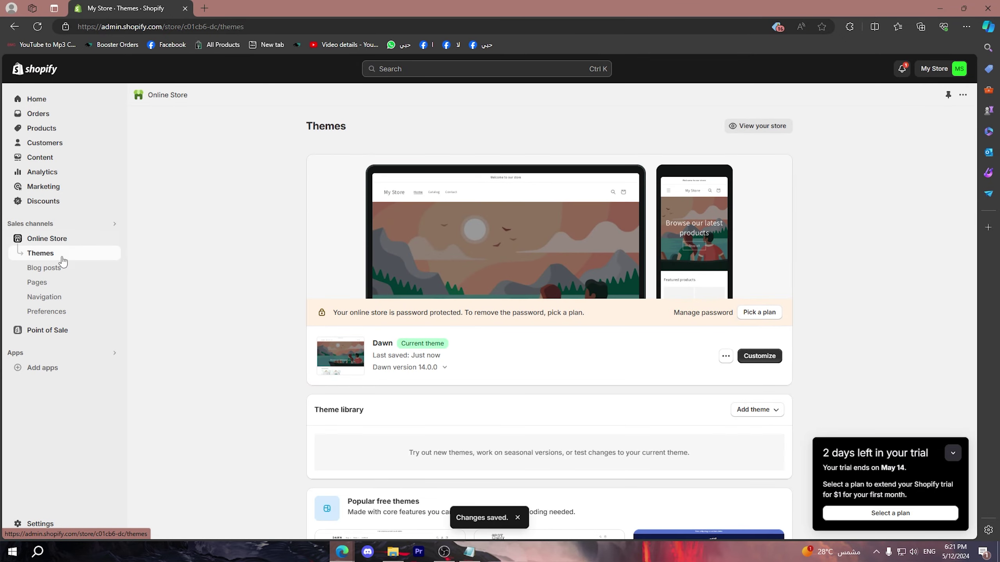
Preview the Dawn storefront and check that AS SEEN IN shows only the Zain Zone logo.
click(725, 355)
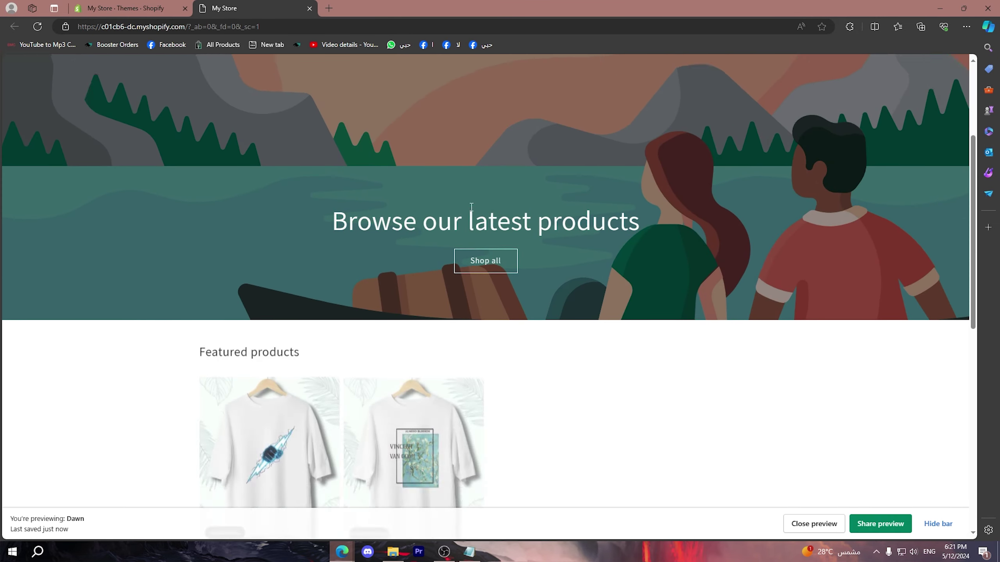
scroll(470, 209, down, 4)
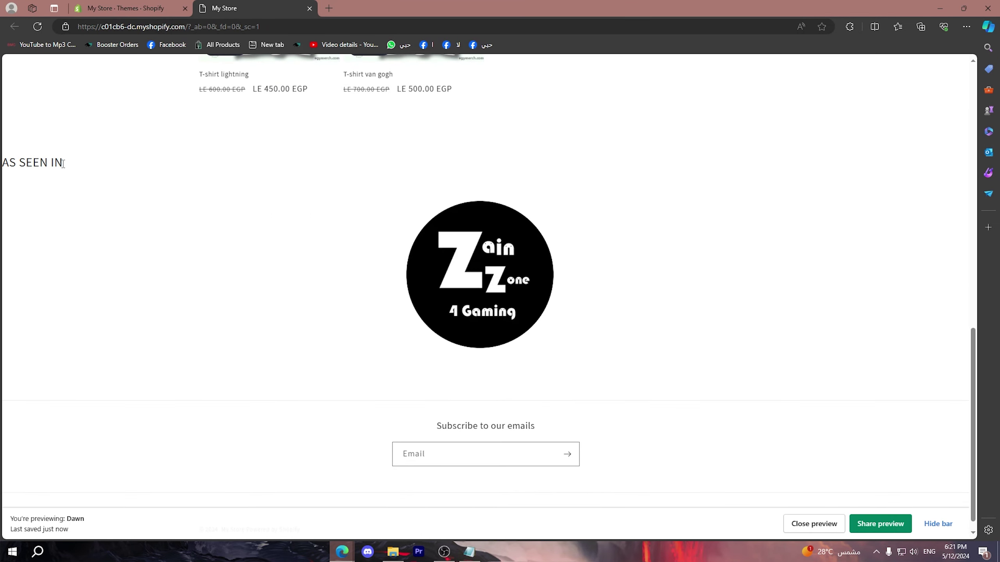
drag(63, 164, 7, 171)
click(46, 178)
scroll(638, 268, up, 7)
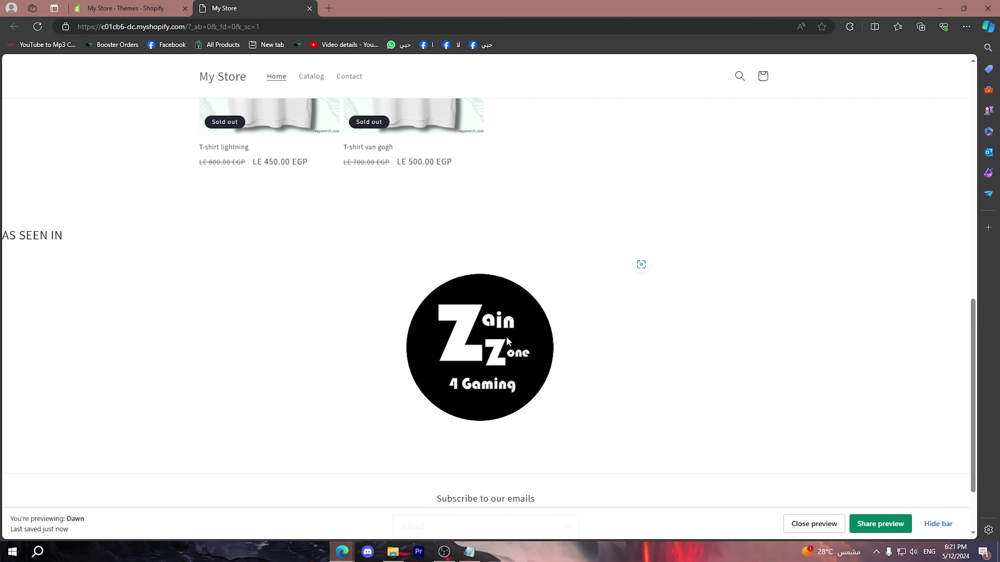
scroll(510, 340, down, 6)
scroll(640, 177, up, 15)
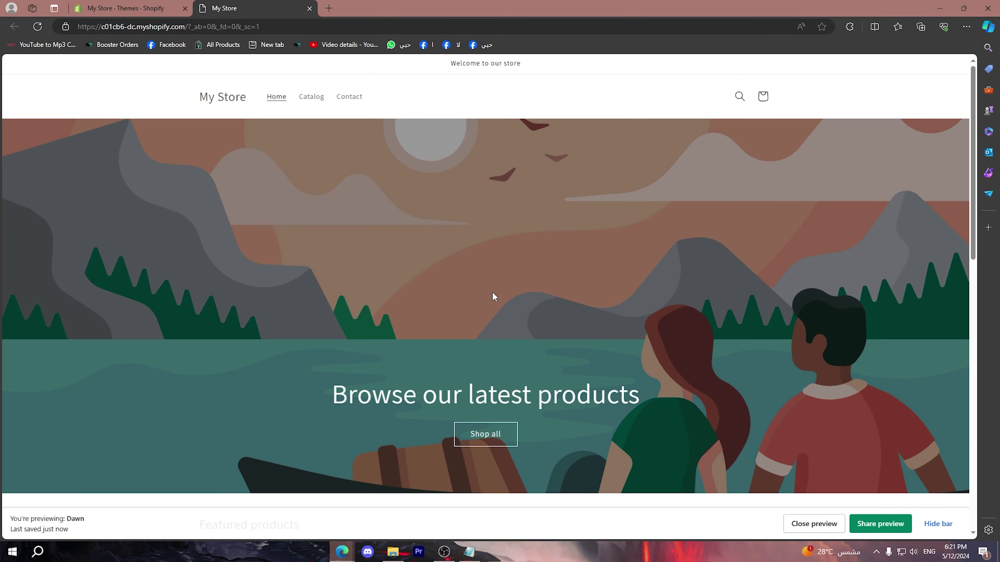